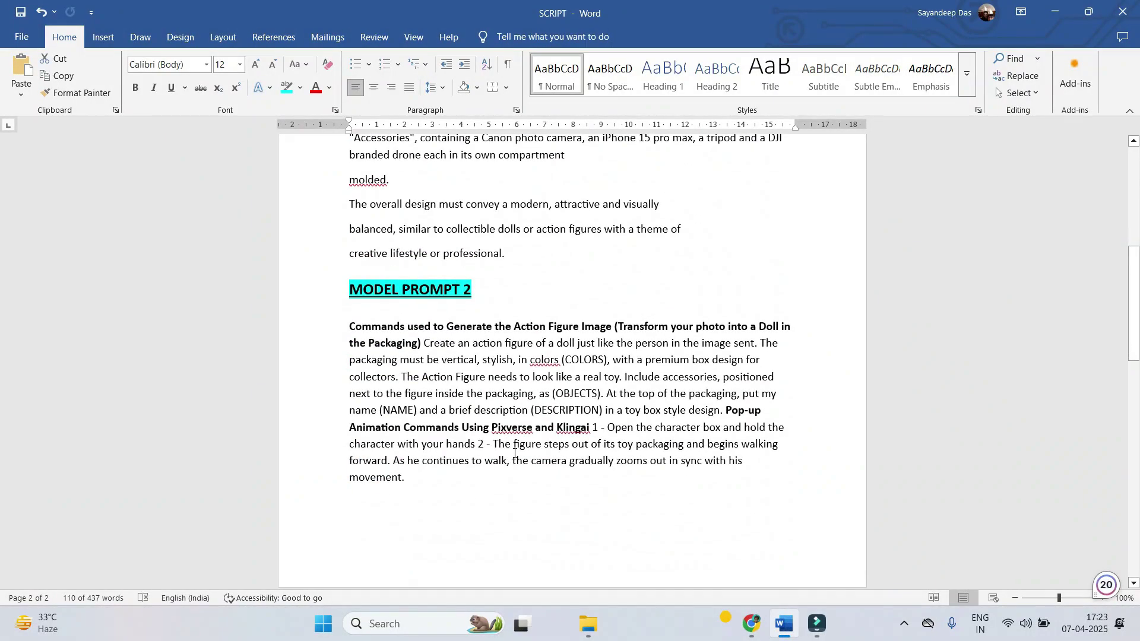
{"action": "scroll", "coordinate": [524, 453], "scroll_direction": "down", "scroll_amount": 8}
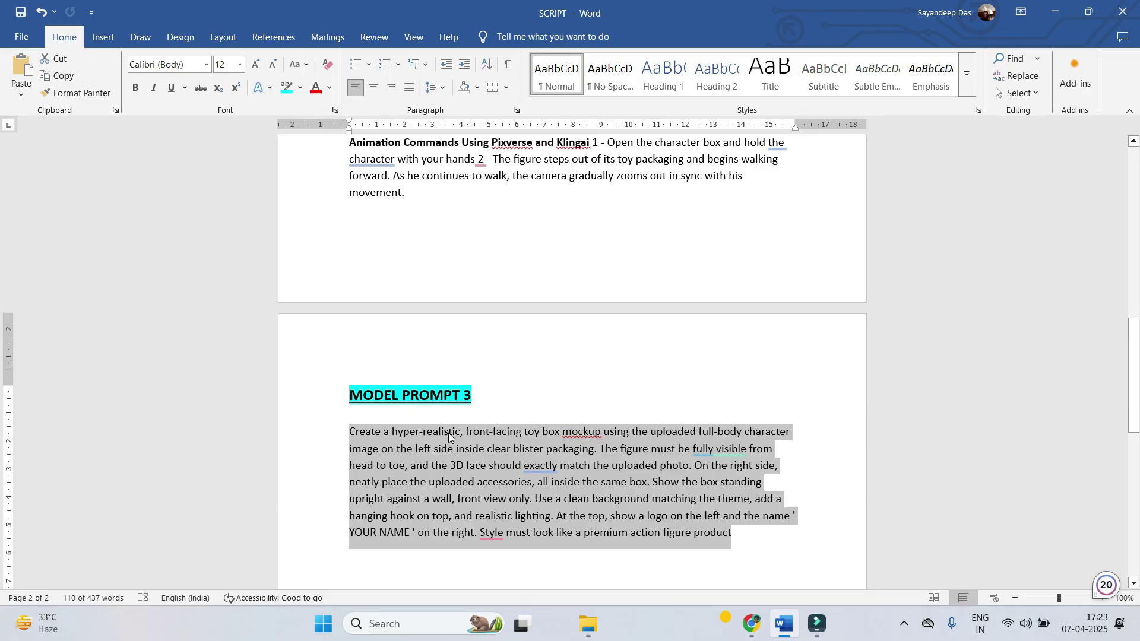
- Scroll to MODEL PROMPT 3 in the Word script and select its full toy-box paragraph
{"action": "key", "text": "ctrl+c"}
{"action": "key", "text": "Right"}
{"action": "left_click_drag", "start_coordinate": [733, 532], "coordinate": [458, 432]}
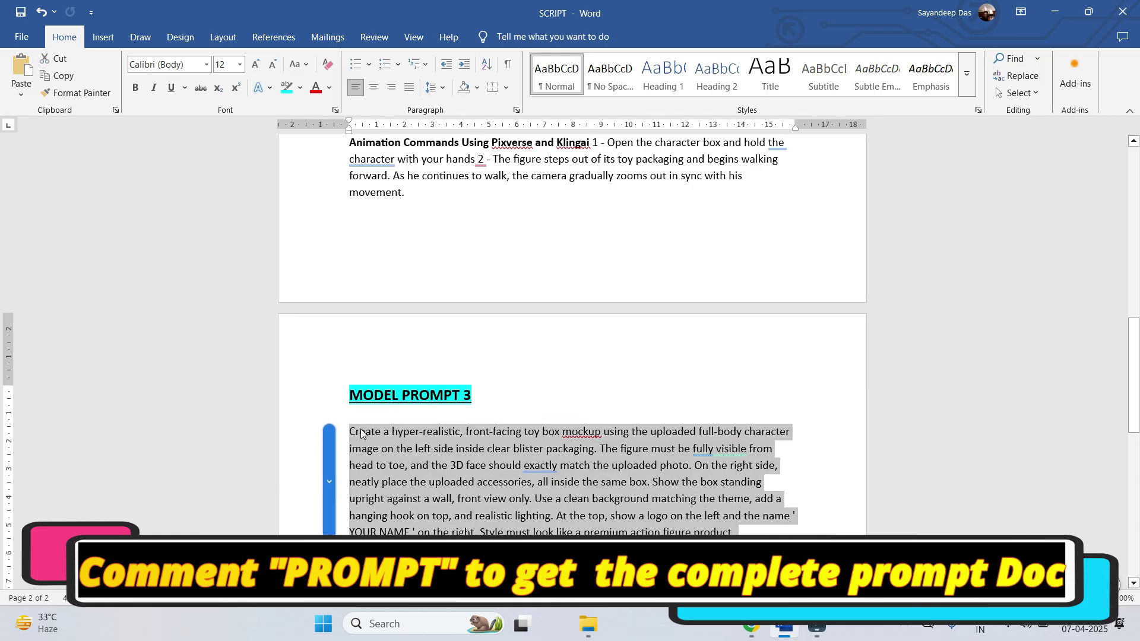
{"action": "key", "text": "alt+Tab"}
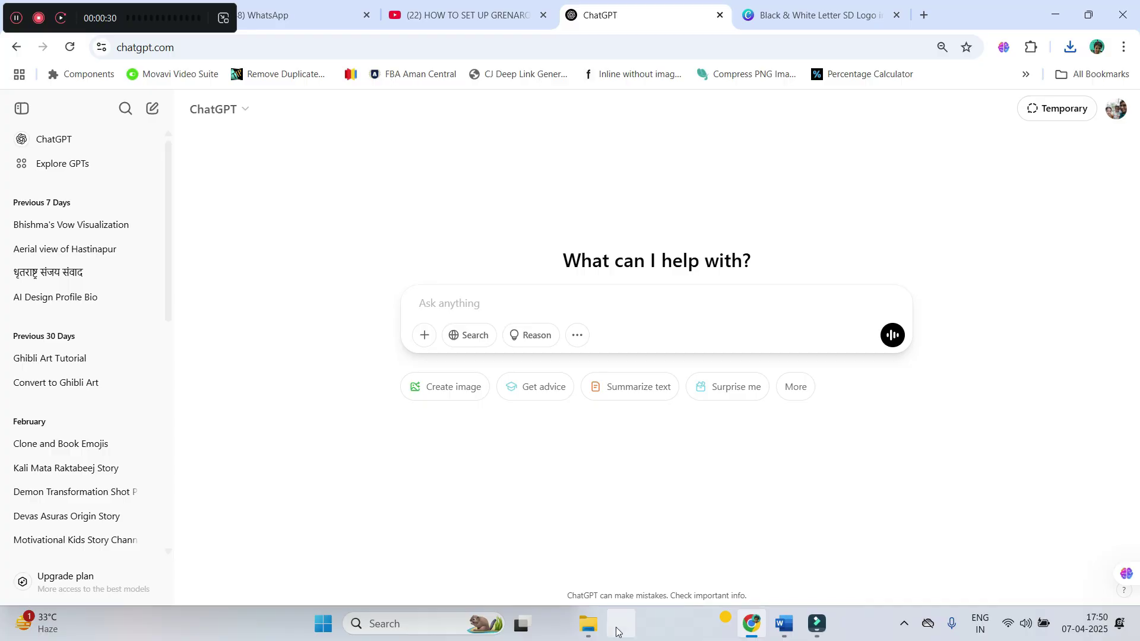
- Upload all five images from DOLL UNBOXING > ASSETS into the ChatGPT message box
{"action": "mouse_move", "coordinate": [590, 627]}
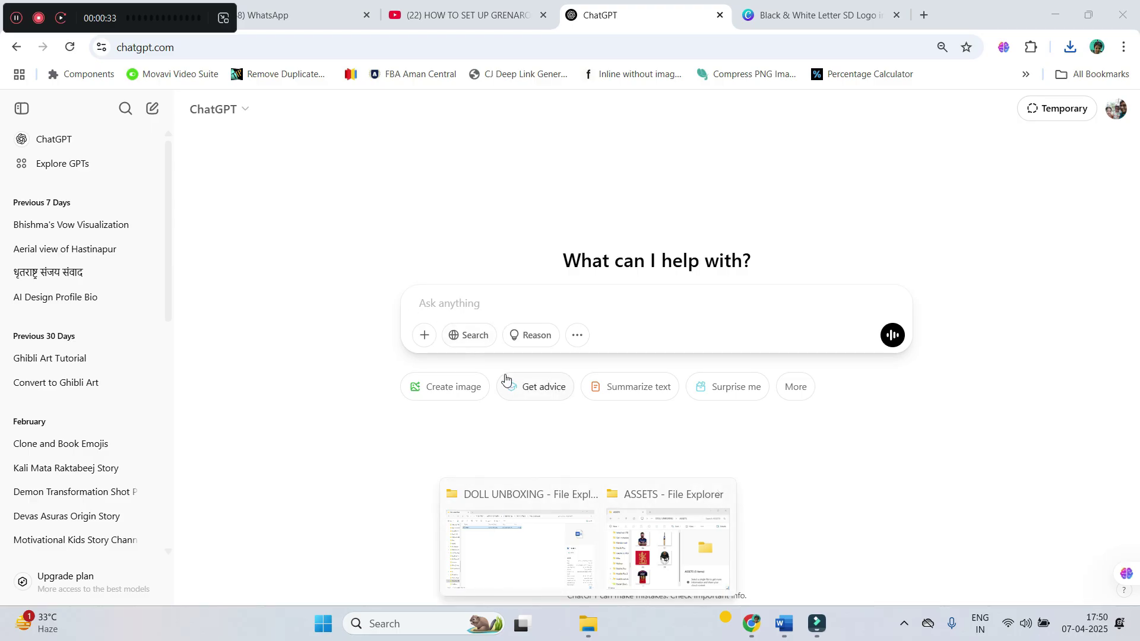
{"action": "left_click", "coordinate": [419, 340]}
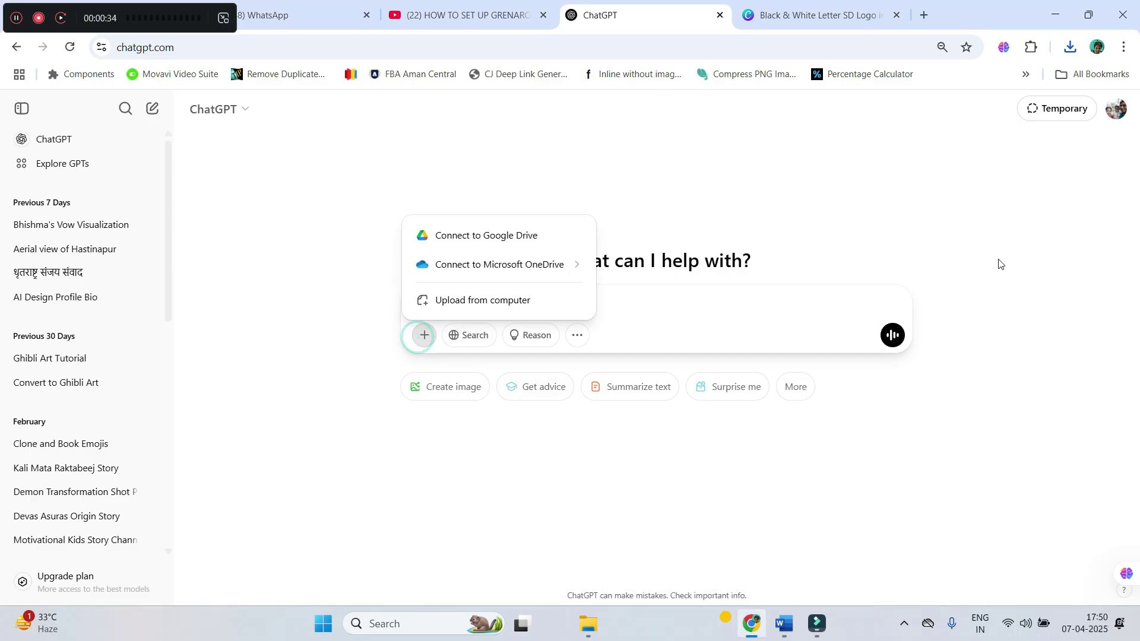
{"action": "left_click", "coordinate": [452, 301]}
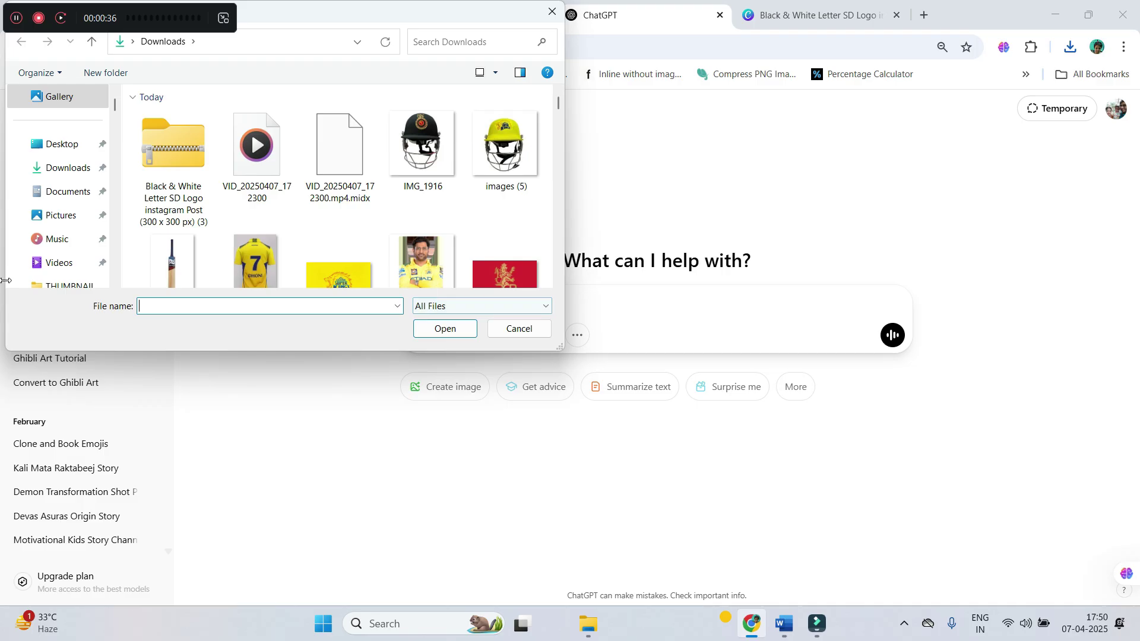
{"action": "scroll", "coordinate": [69, 259], "scroll_direction": "down", "scroll_amount": 3}
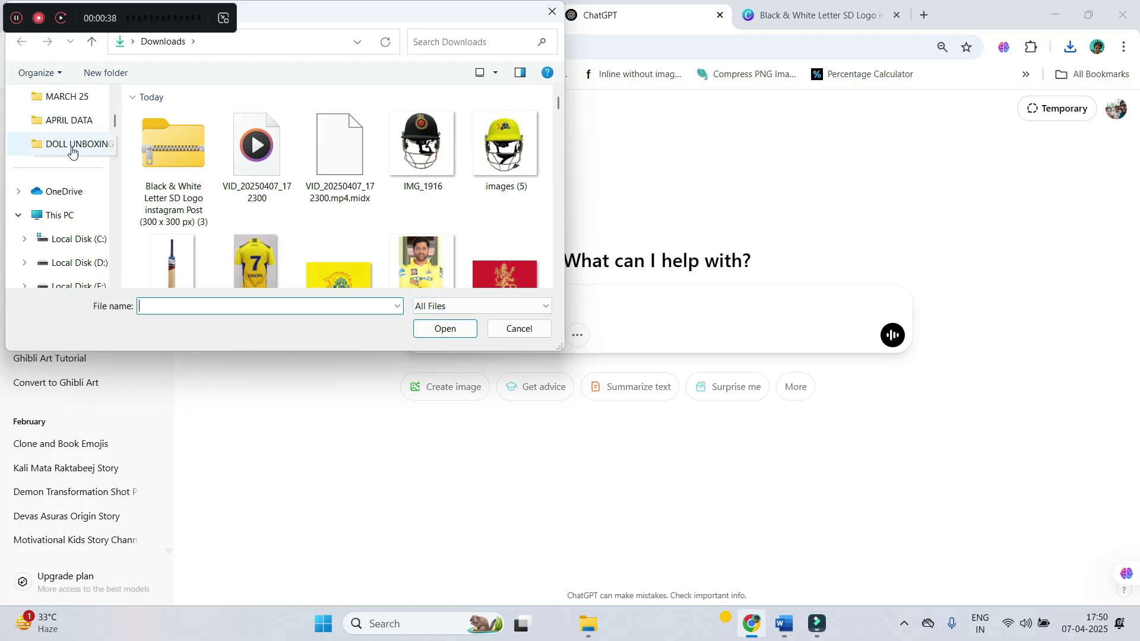
{"action": "left_click", "coordinate": [71, 144]}
{"action": "double_click", "coordinate": [172, 145]}
{"action": "key", "text": "ctrl+a"}
{"action": "left_click", "coordinate": [445, 328]}
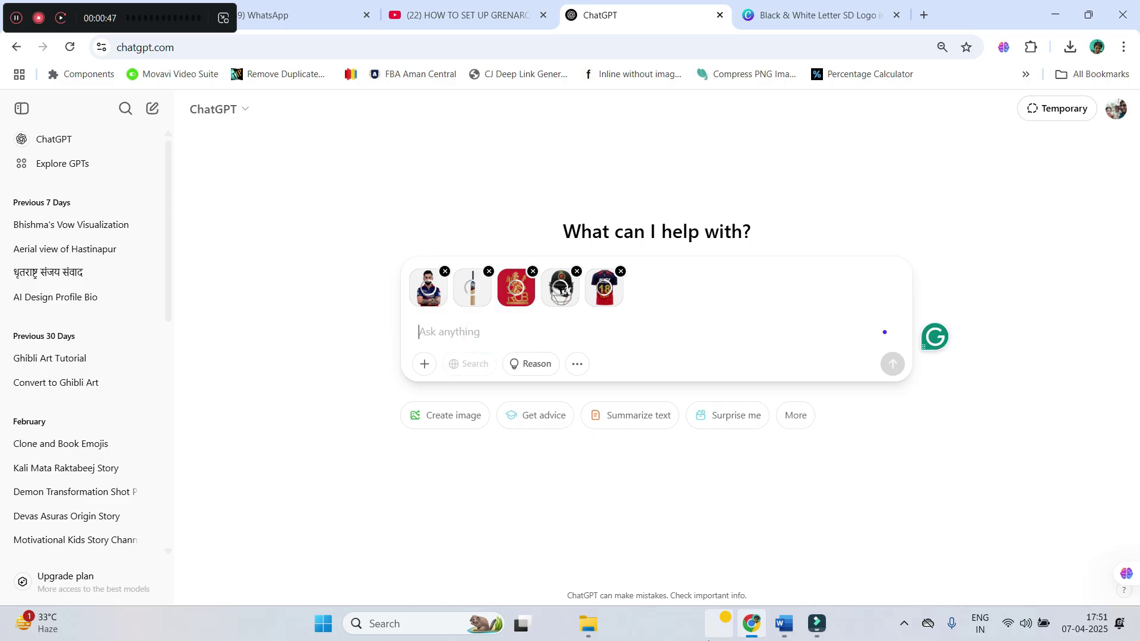
- Paste the MODEL PROMPT 3 text, add the player's name and RCB, and send it with the images
{"action": "left_click", "coordinate": [784, 624]}
{"action": "triple_click", "coordinate": [684, 508]}
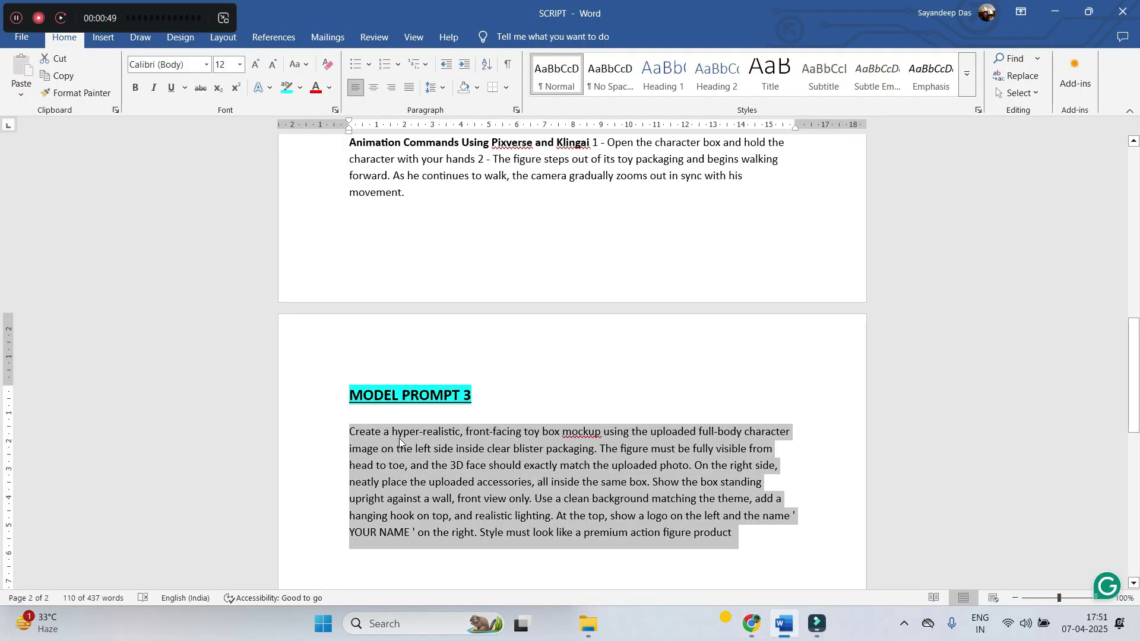
{"action": "key", "text": "alt+Tab"}
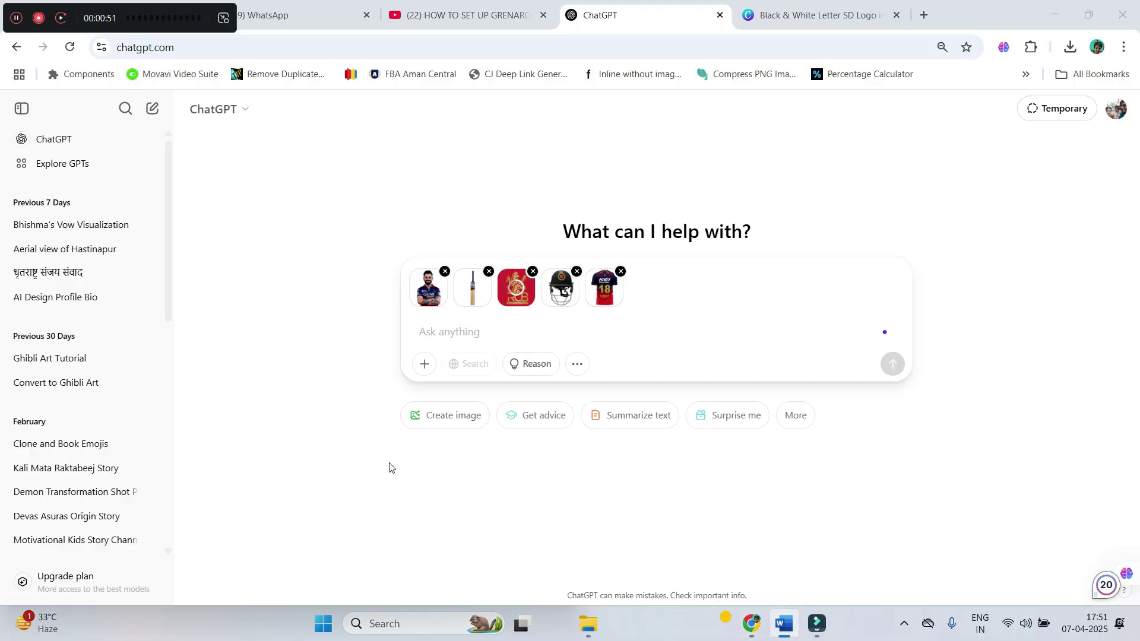
{"action": "key", "text": "ctrl+v"}
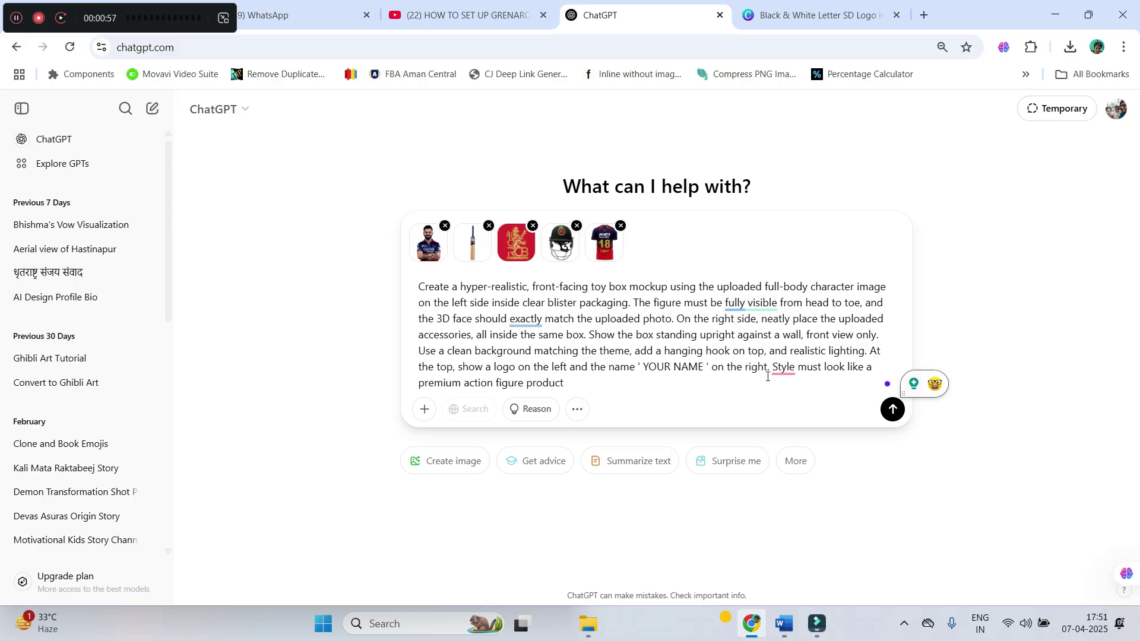
{"action": "type", "text": "RCB"}
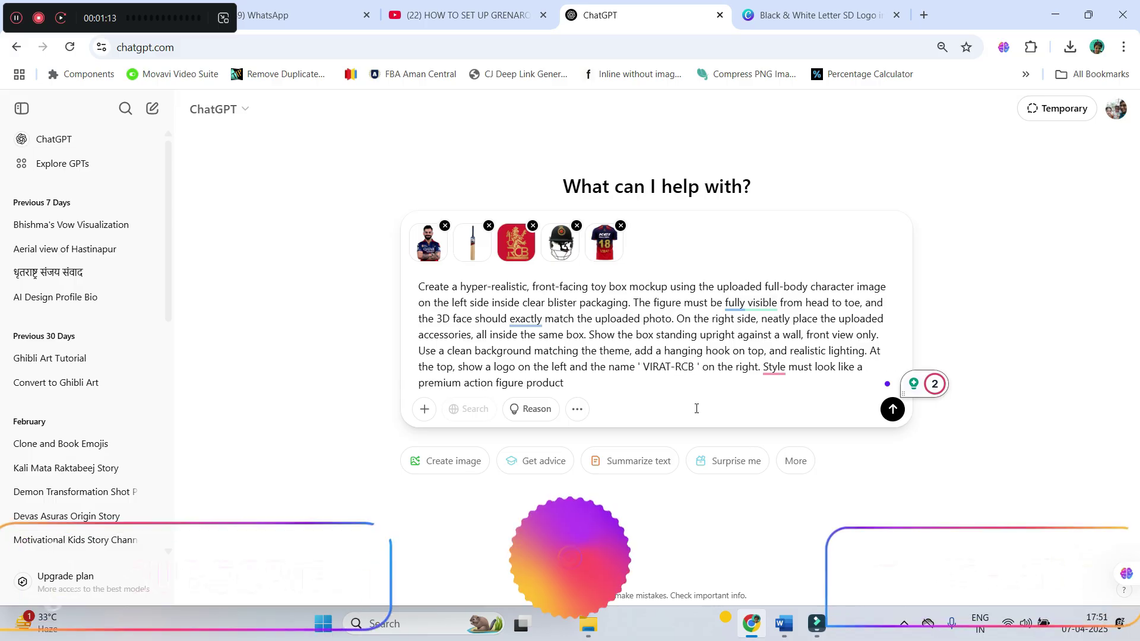
{"action": "left_click", "coordinate": [894, 410]}
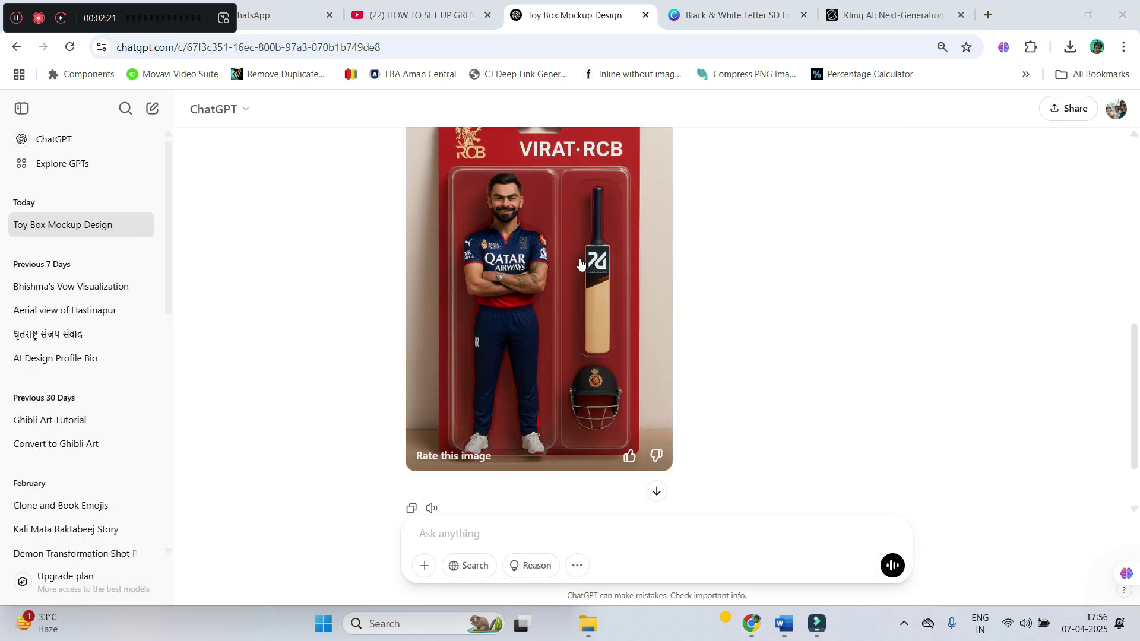
- View the generated cricket action-figure box image full size, then close the viewer
{"action": "left_click", "coordinate": [581, 264]}
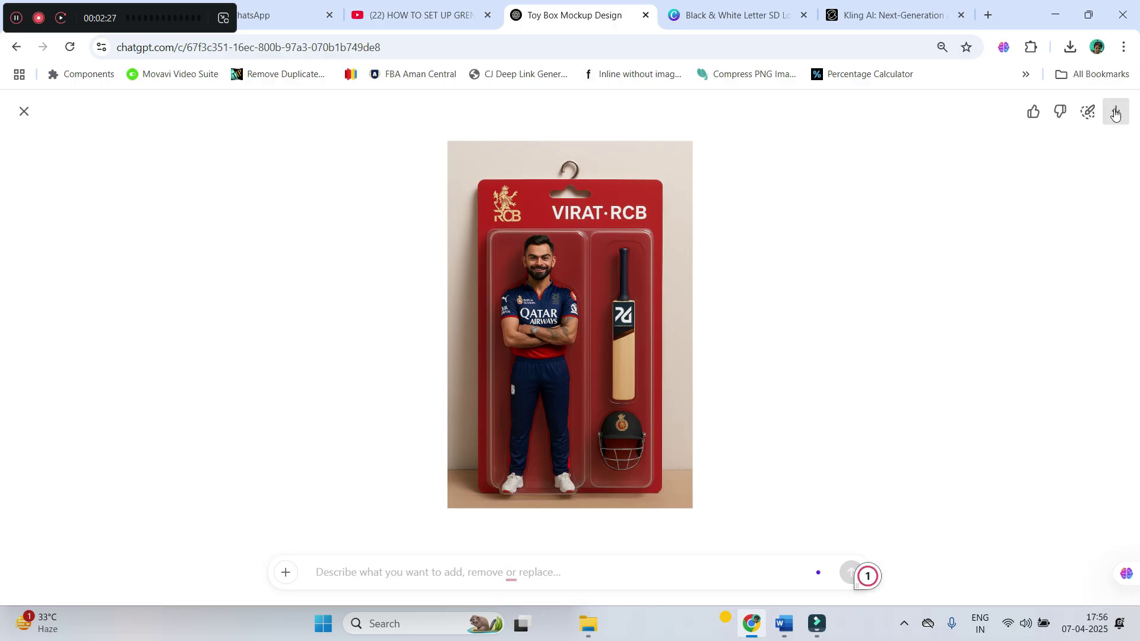
{"action": "left_click", "coordinate": [23, 113]}
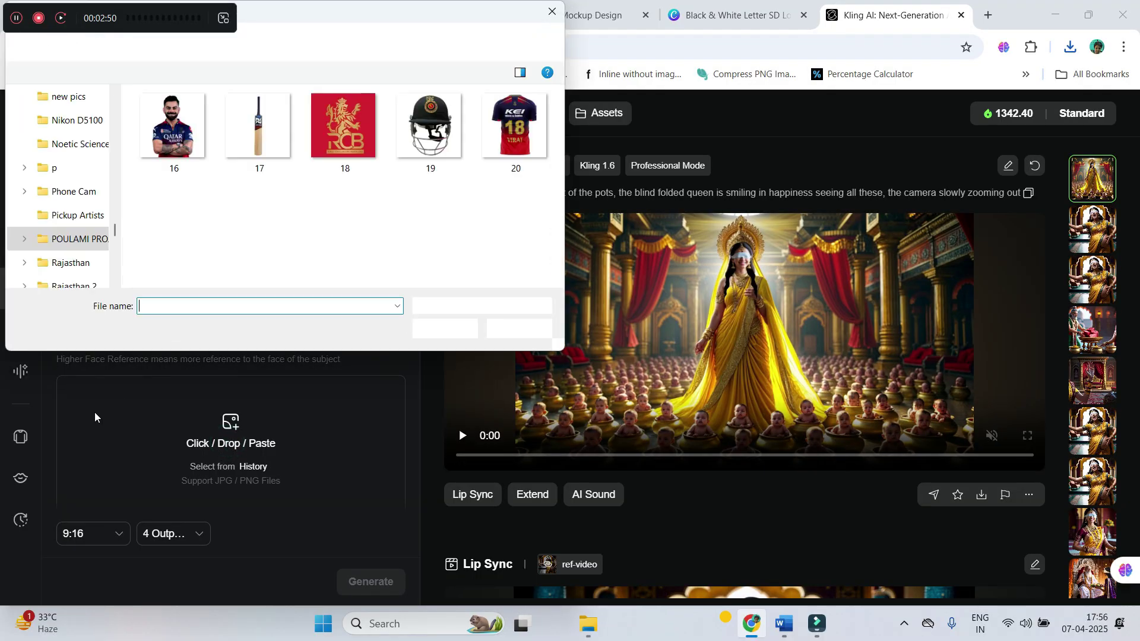
- Dismiss the file picker and switch Kling AI to the Image to Video generator
{"action": "key", "text": "Escape"}
{"action": "left_click", "coordinate": [18, 331]}
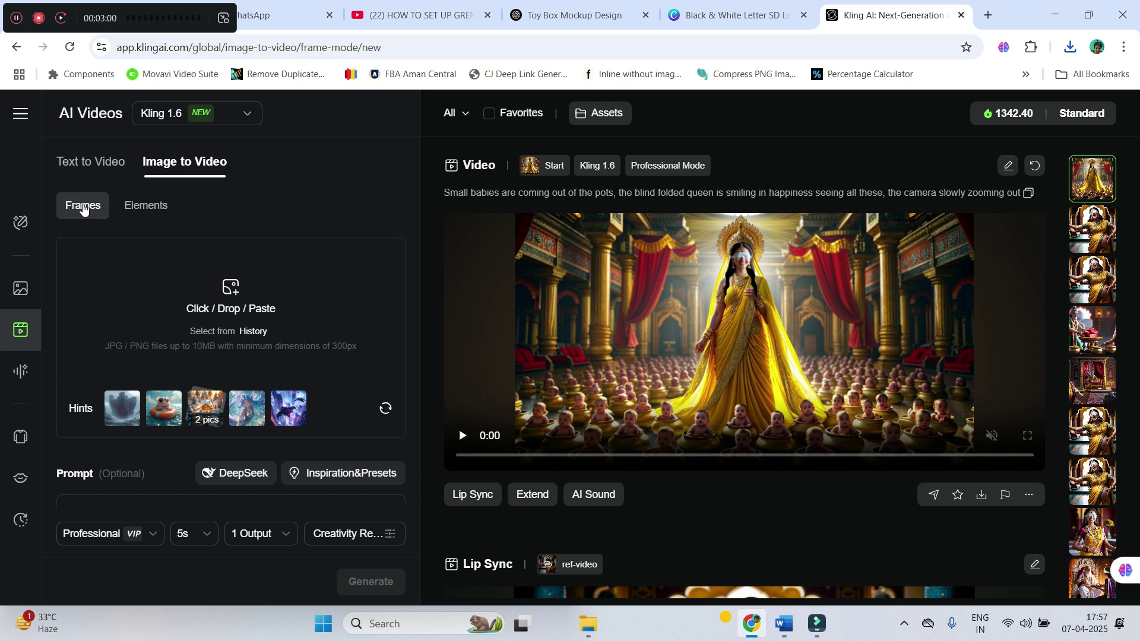
- Open the start-image picker, then go back to the Word script to find the walk-forward prompt
{"action": "left_click", "coordinate": [203, 313]}
{"action": "key", "text": "Escape"}
{"action": "left_click", "coordinate": [783, 624]}
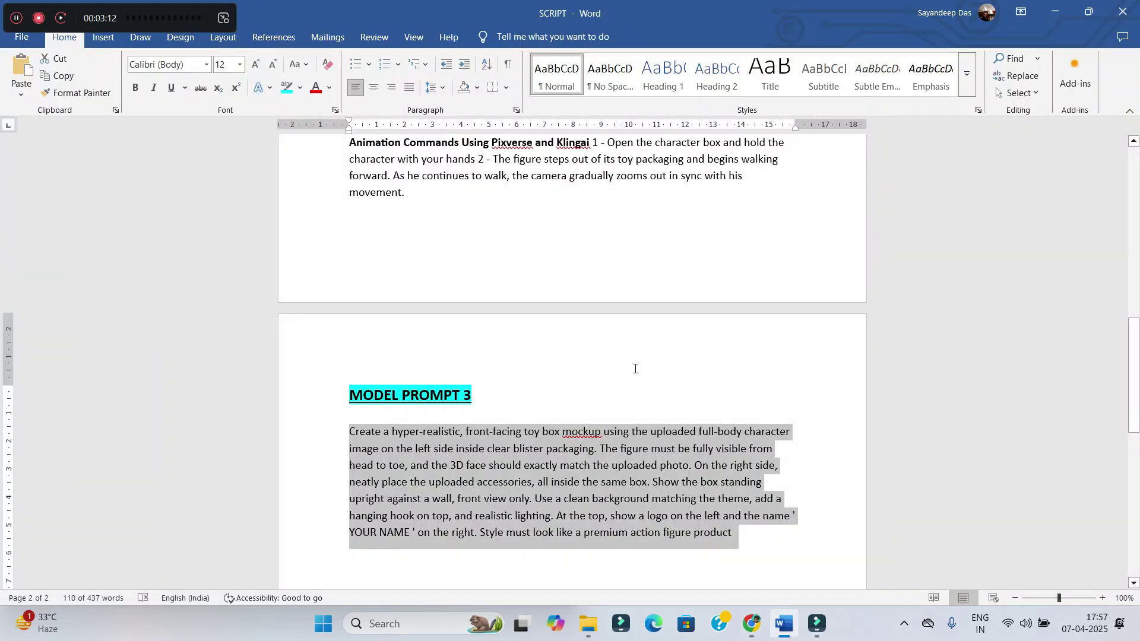
{"action": "scroll", "coordinate": [634, 369], "scroll_direction": "down", "scroll_amount": 4}
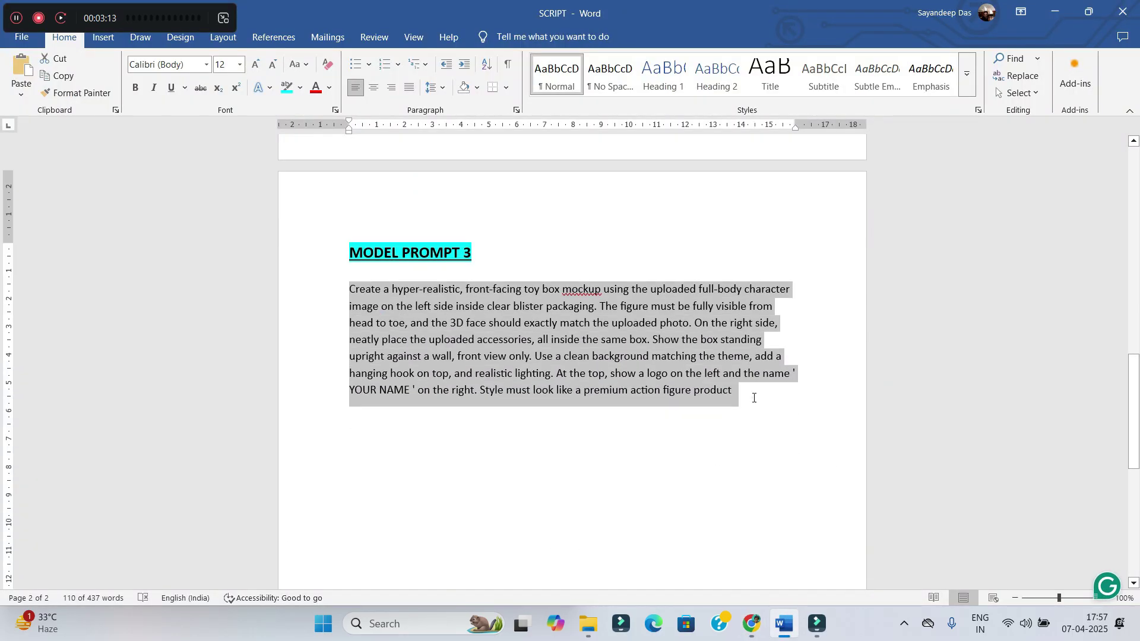
{"action": "left_click", "coordinate": [754, 397]}
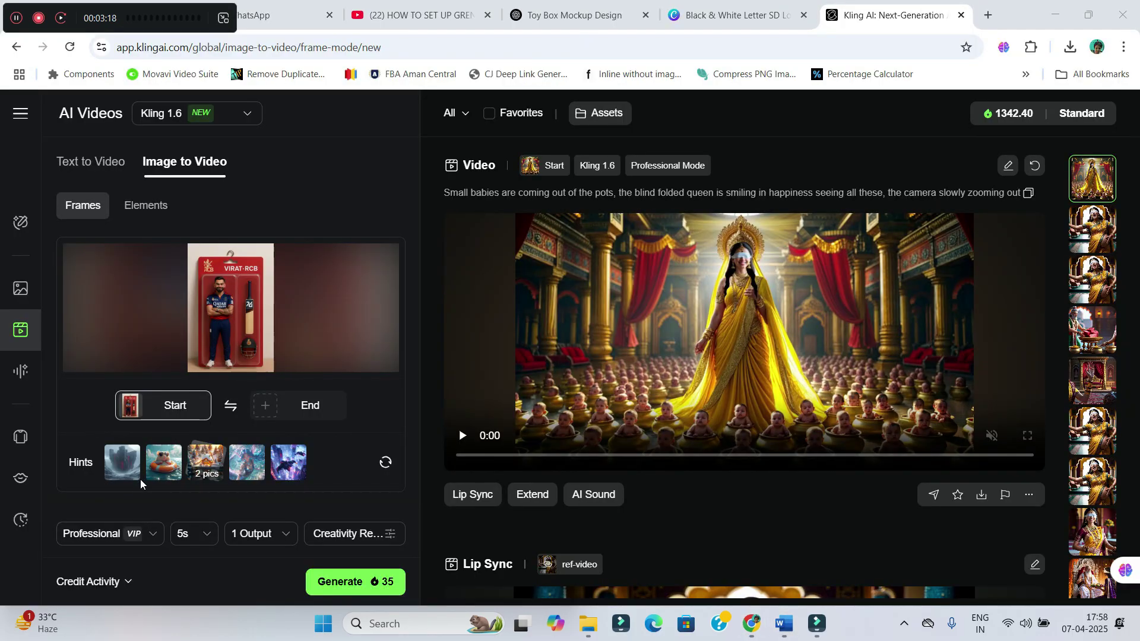
{"action": "scroll", "coordinate": [178, 486], "scroll_direction": "down", "scroll_amount": 5}
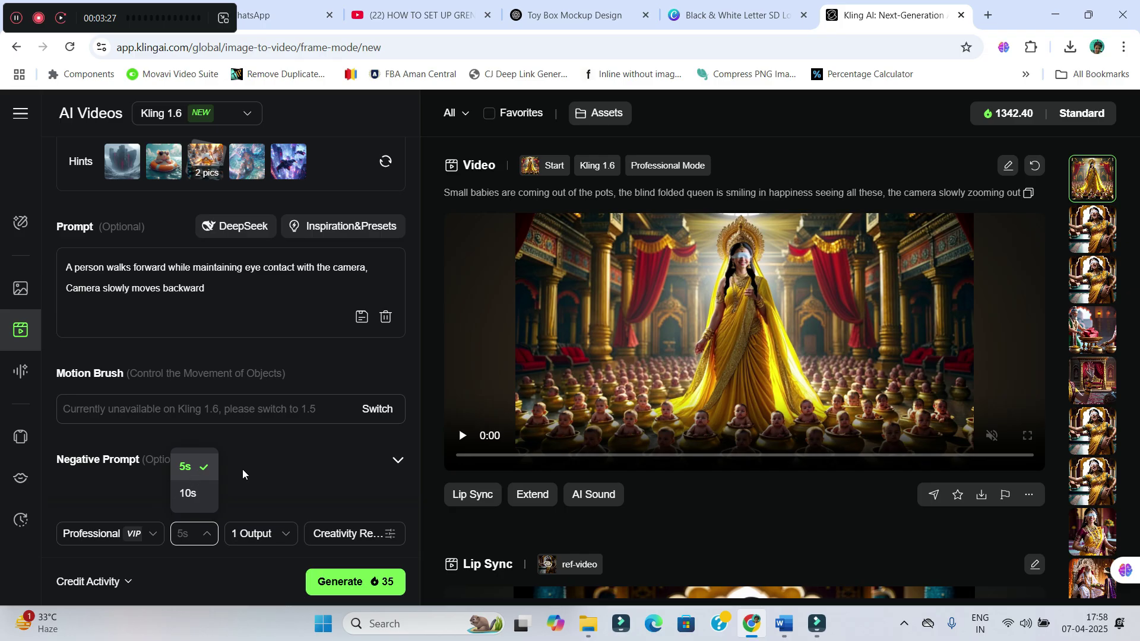
- Keep Professional quality mode and generate the 5-second walk-forward toy box video
{"action": "left_click", "coordinate": [145, 534]}
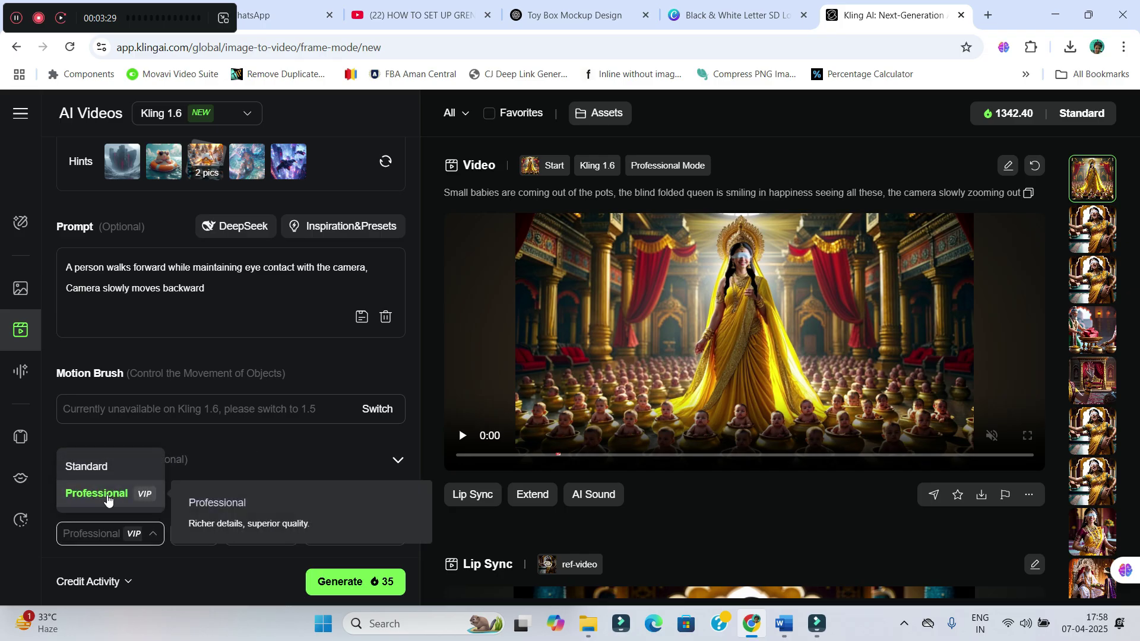
{"action": "left_click", "coordinate": [107, 497]}
{"action": "left_click", "coordinate": [112, 534]}
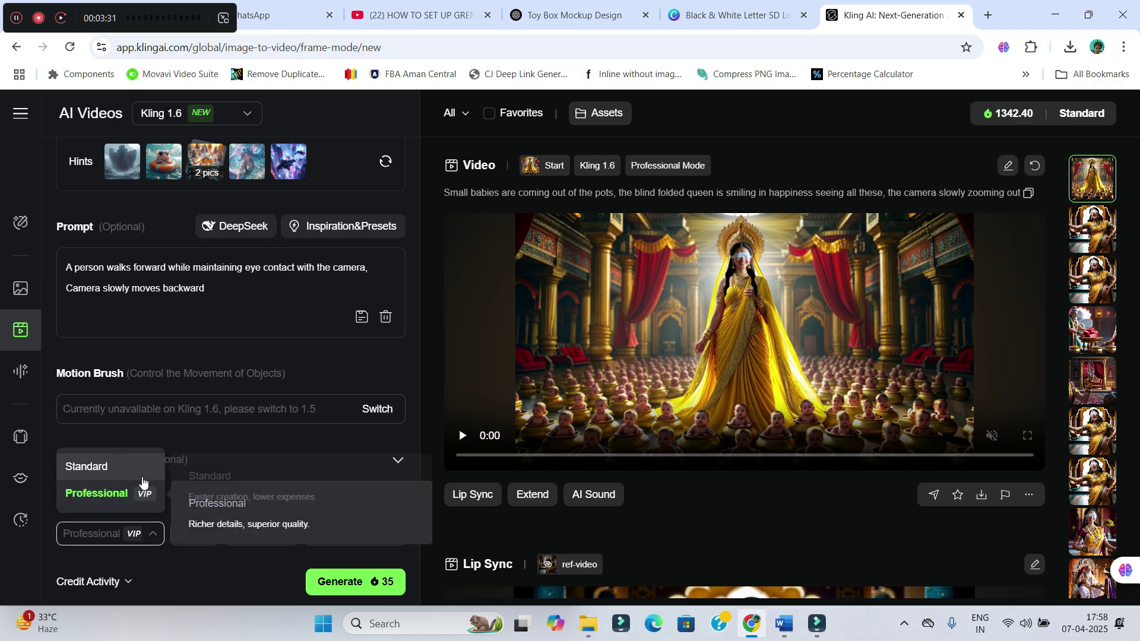
{"action": "left_click", "coordinate": [287, 452]}
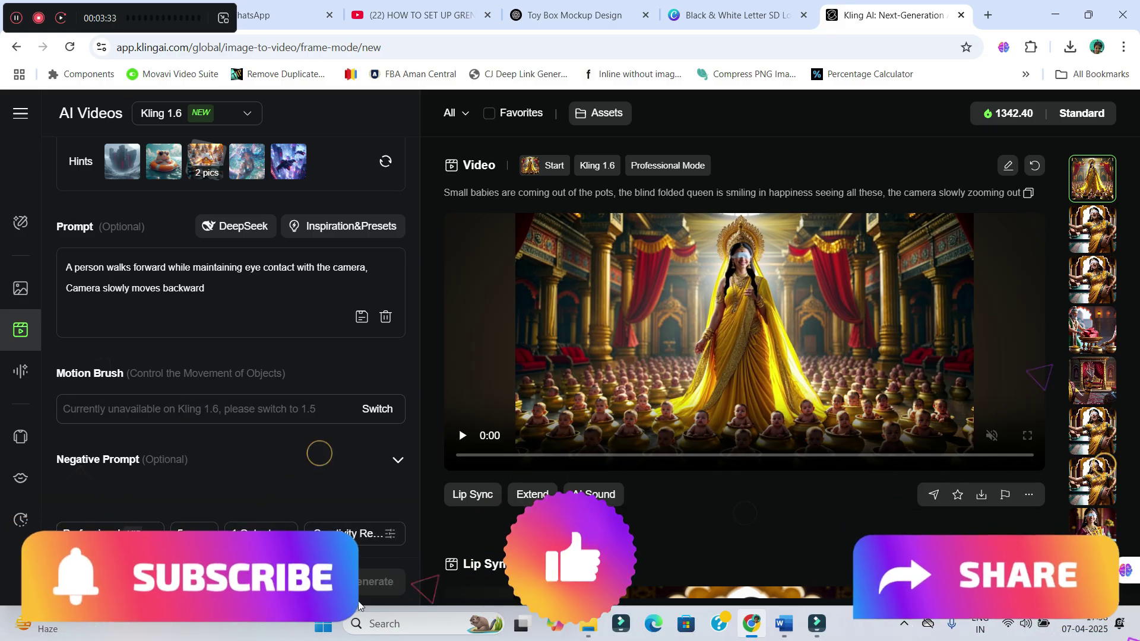
{"action": "left_click", "coordinate": [359, 583]}
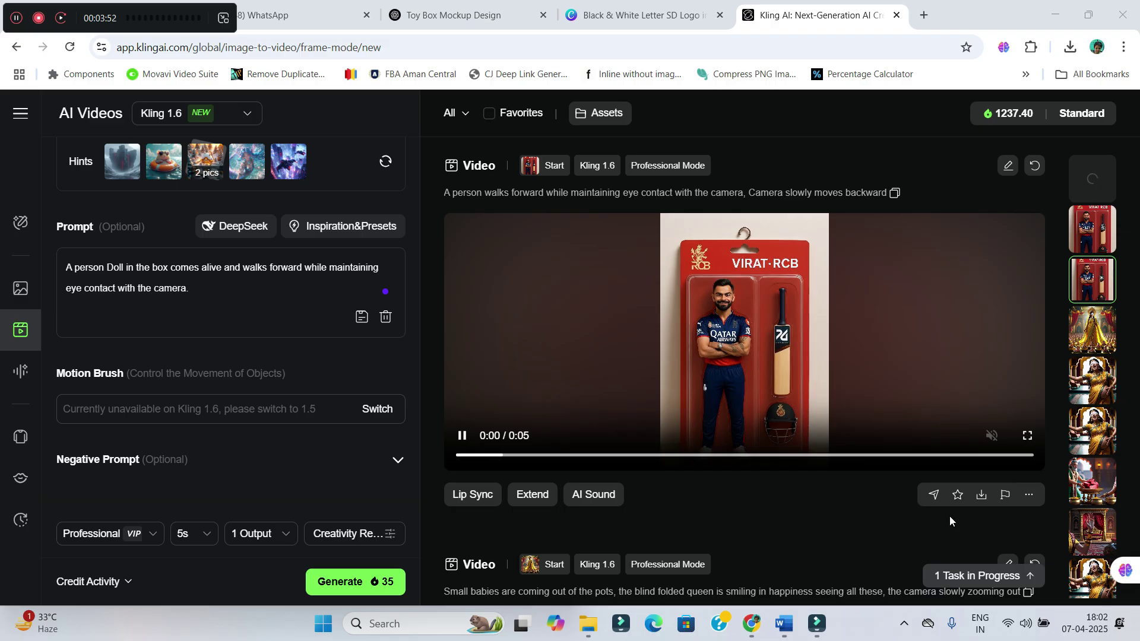
- Download the finished boxed-cricketer video from its result card
{"action": "left_click", "coordinate": [980, 496]}
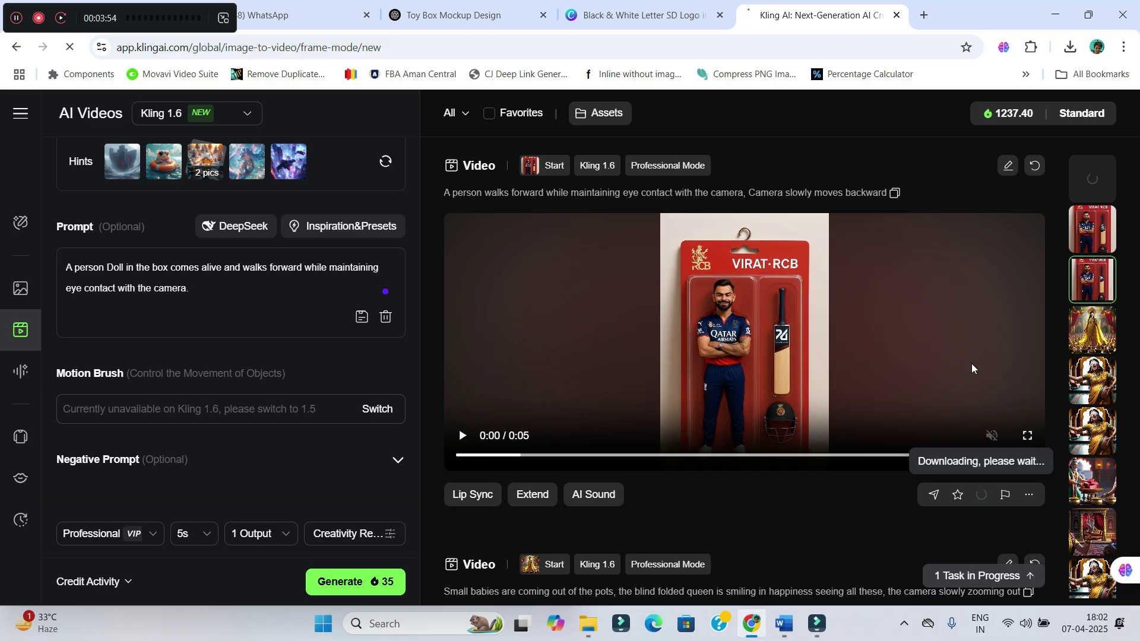
{"action": "scroll", "coordinate": [973, 386], "scroll_direction": "up", "scroll_amount": 6}
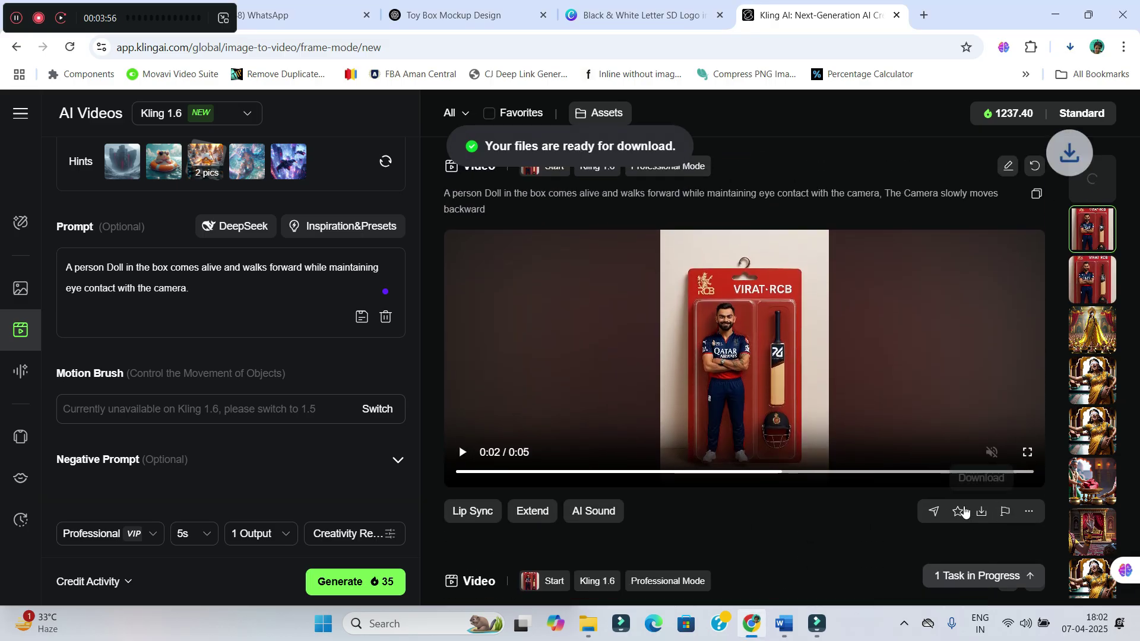
{"action": "mouse_move", "coordinate": [977, 517]}
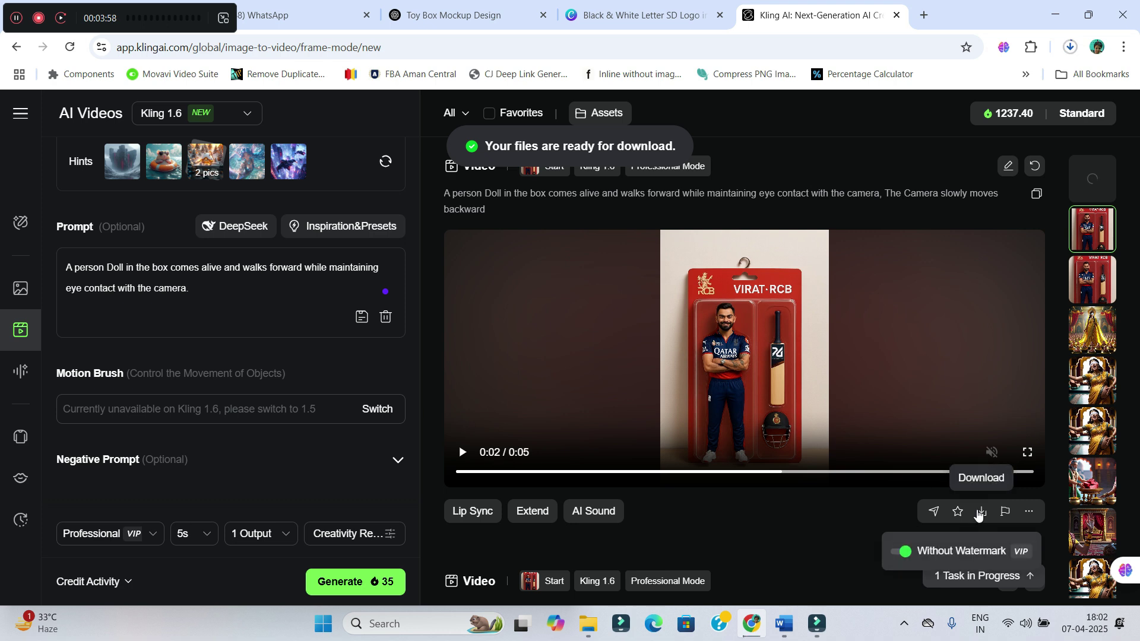